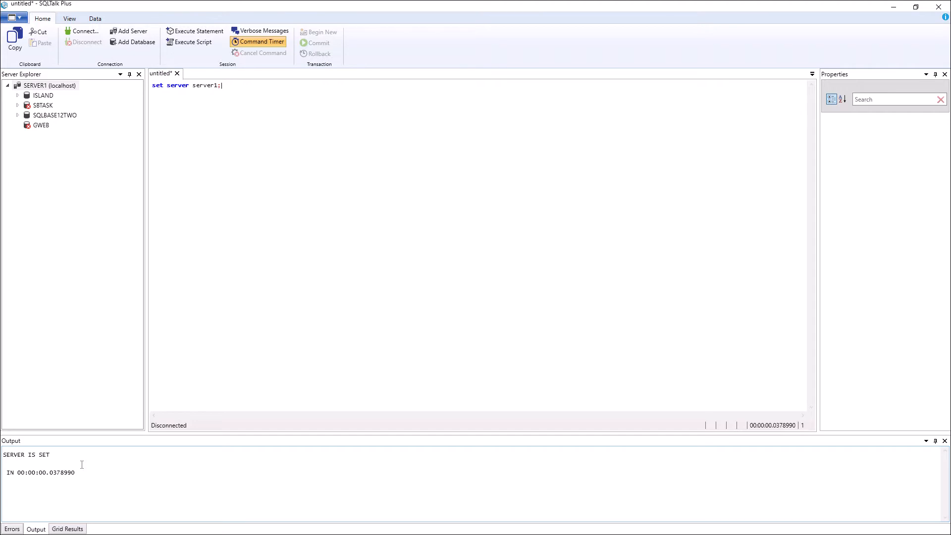
Step: List the connections of SERVER1 and view the action available for a connection
right_click(36, 88)
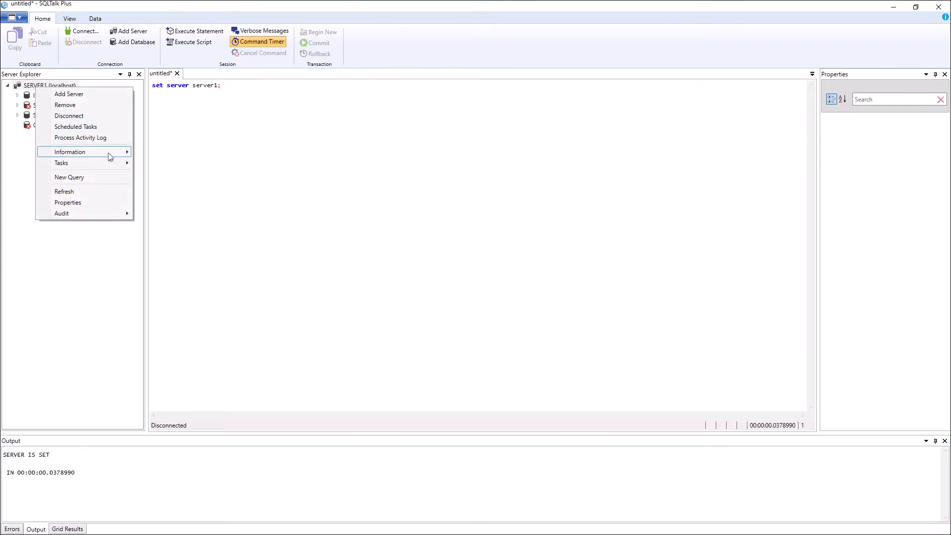
mouse_move(110, 157)
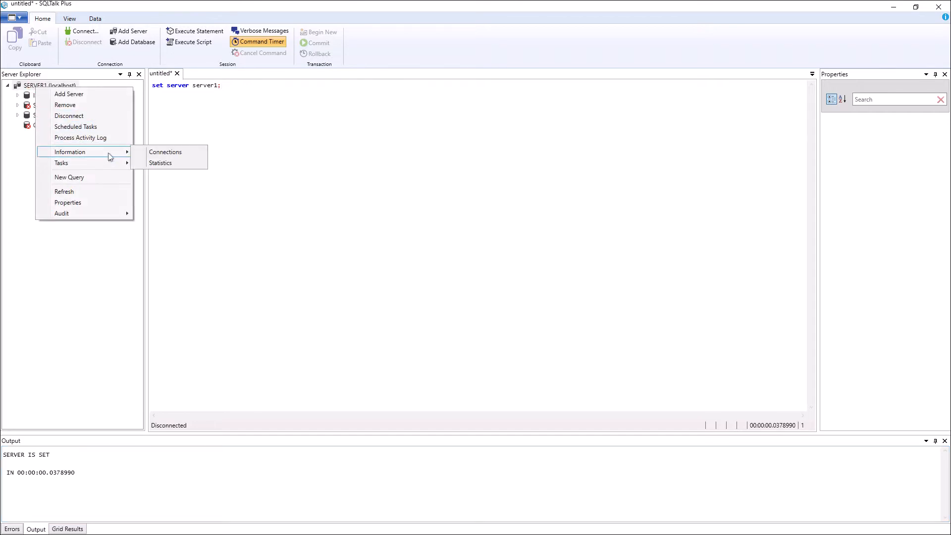
left_click(155, 153)
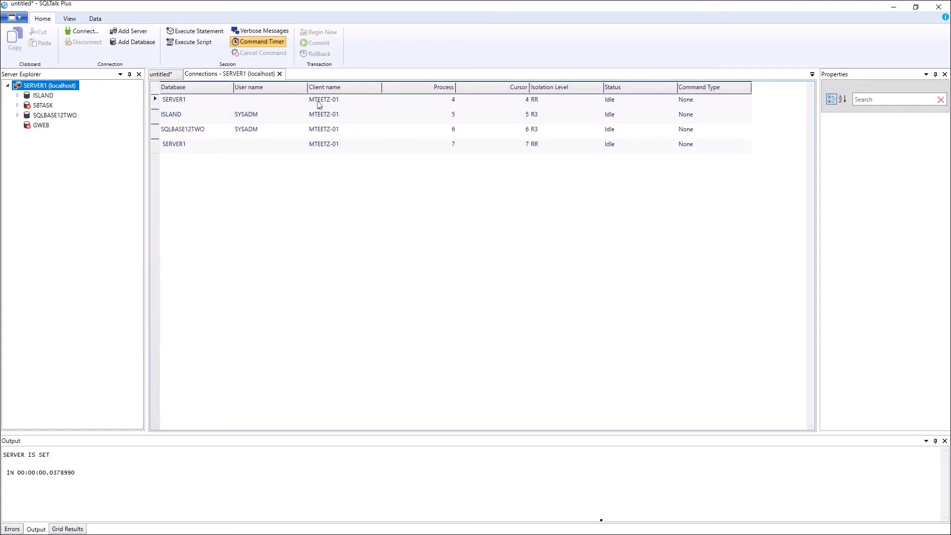
right_click(382, 109)
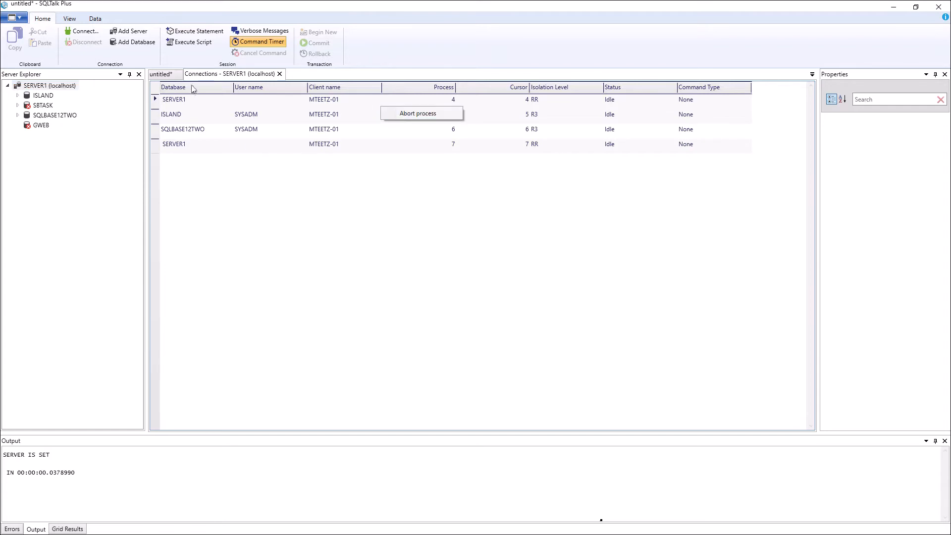
Step: Show the cursor information for the ISLAND database
left_click(32, 99)
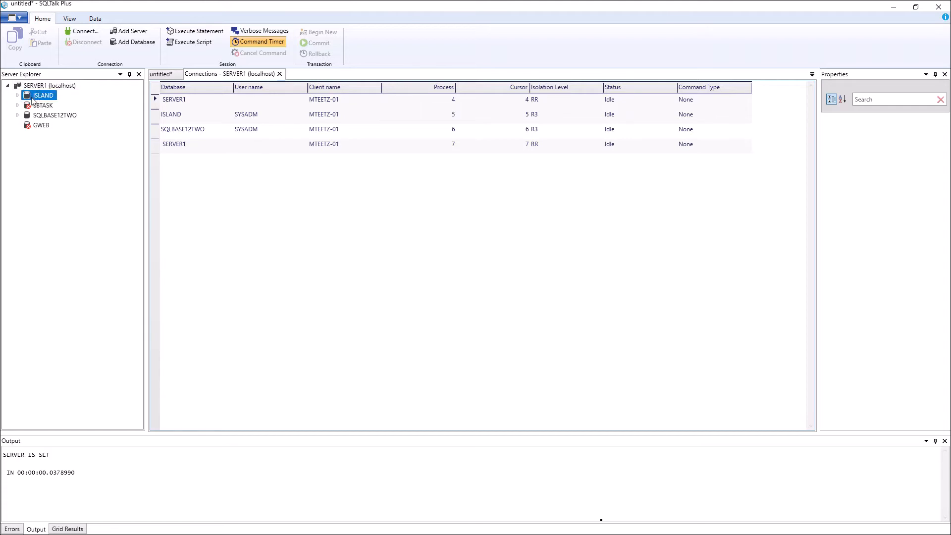
right_click(39, 98)
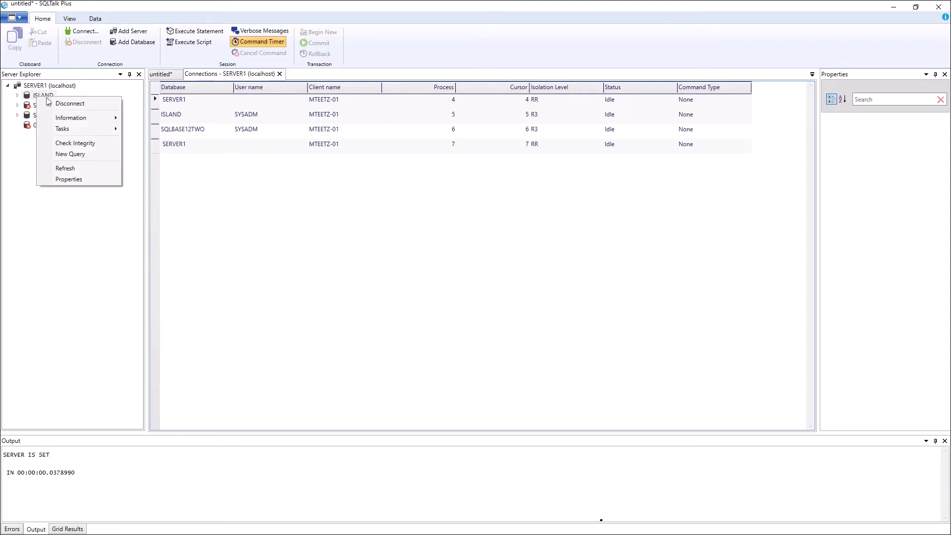
mouse_move(91, 128)
left_click(133, 122)
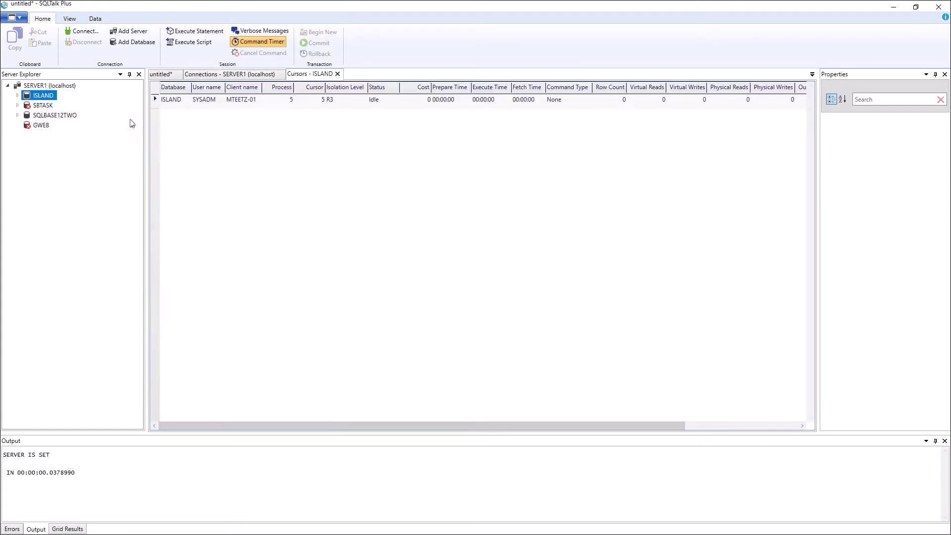
Step: Show the ISLAND database's statistics and list its processes
right_click(34, 97)
mouse_move(99, 116)
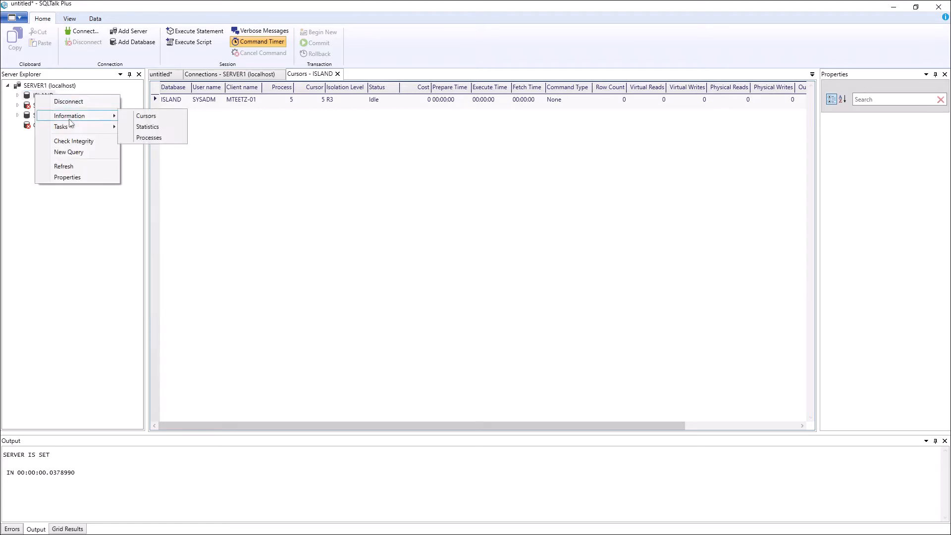
left_click(147, 127)
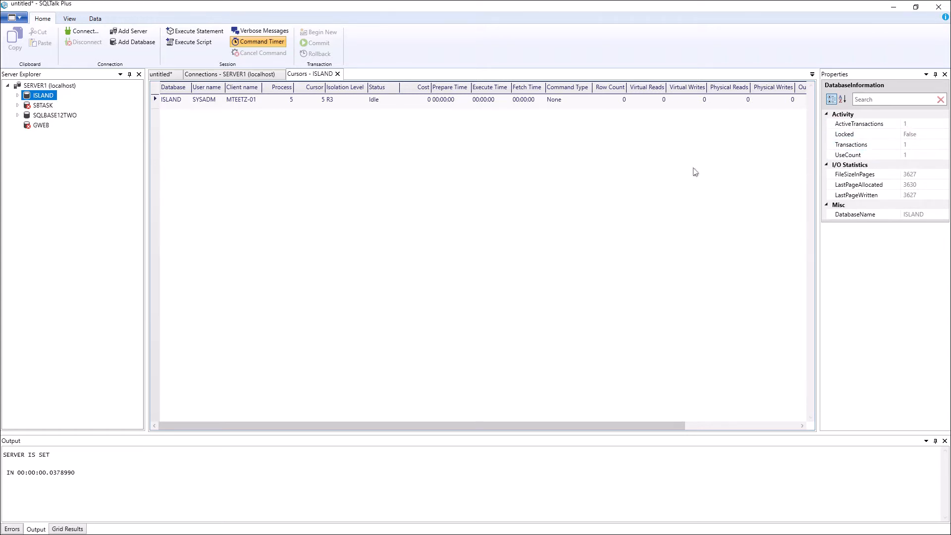
right_click(39, 96)
mouse_move(96, 119)
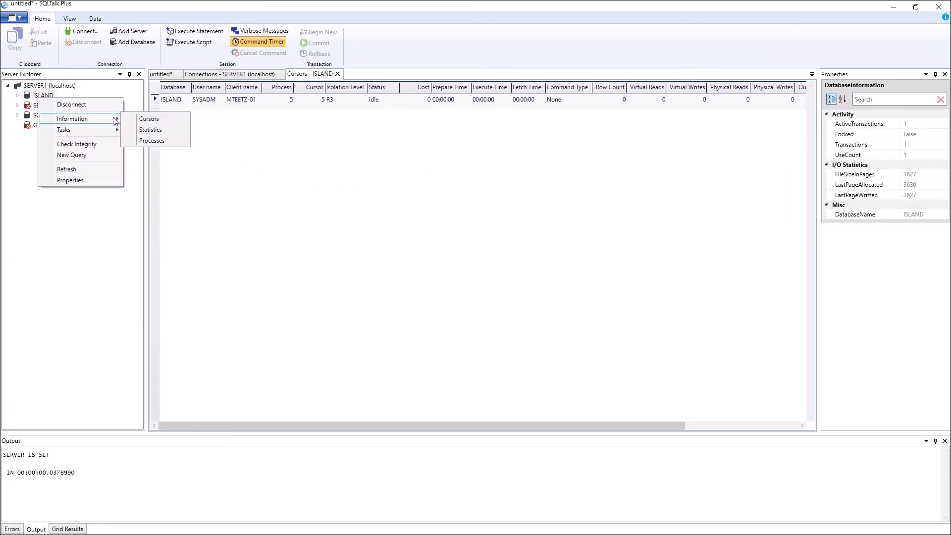
left_click(151, 141)
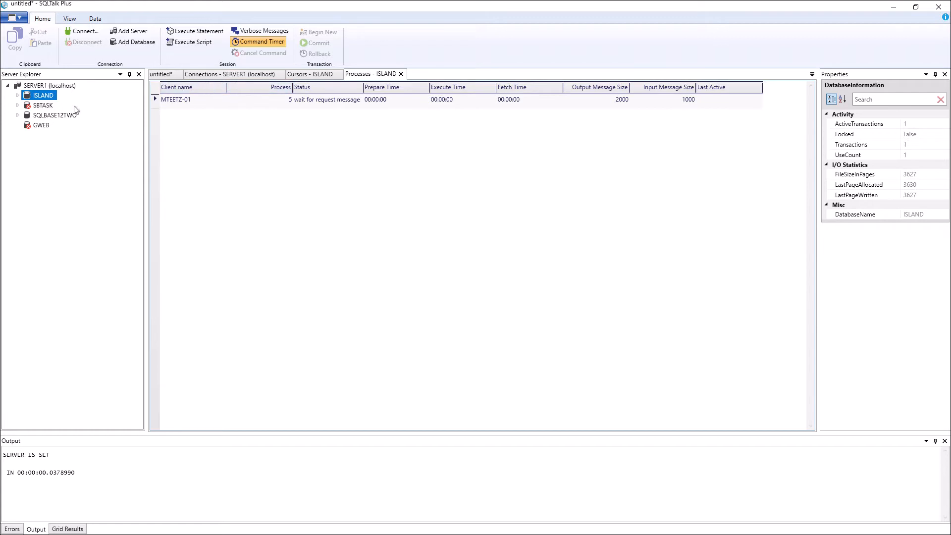
Step: Show the server statistics for SERVER1
right_click(52, 86)
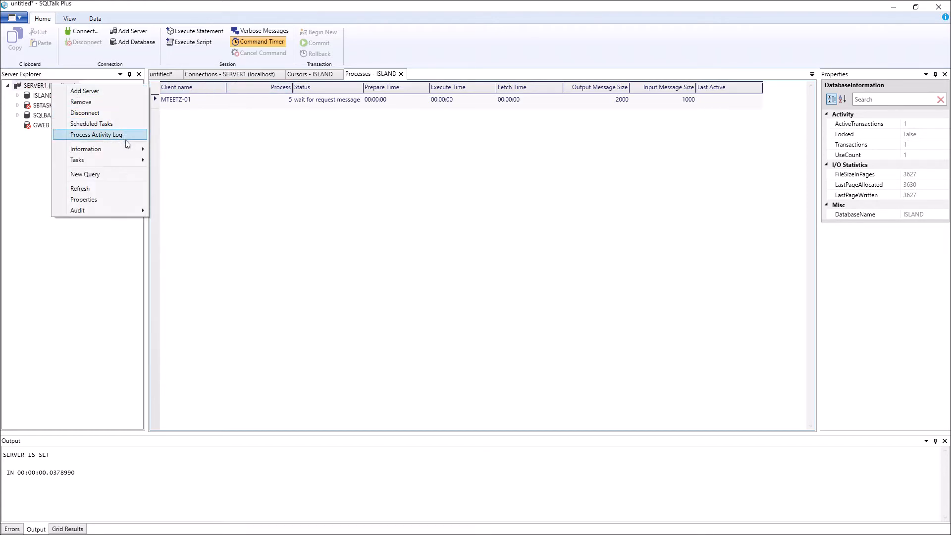
mouse_move(128, 149)
left_click(186, 163)
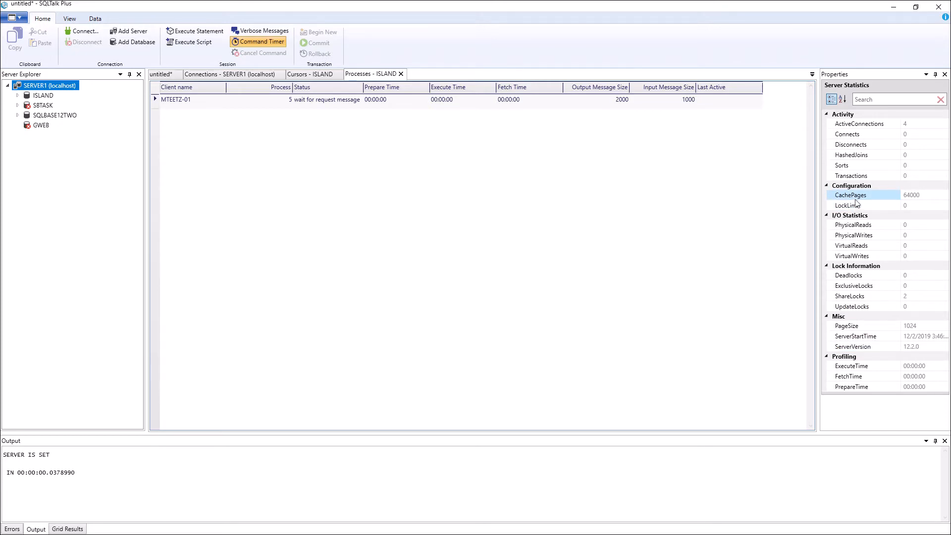
Step: List the scheduled tasks of SERVER1 and open SimpleTask in the Scheduled Task Editor
right_click(49, 92)
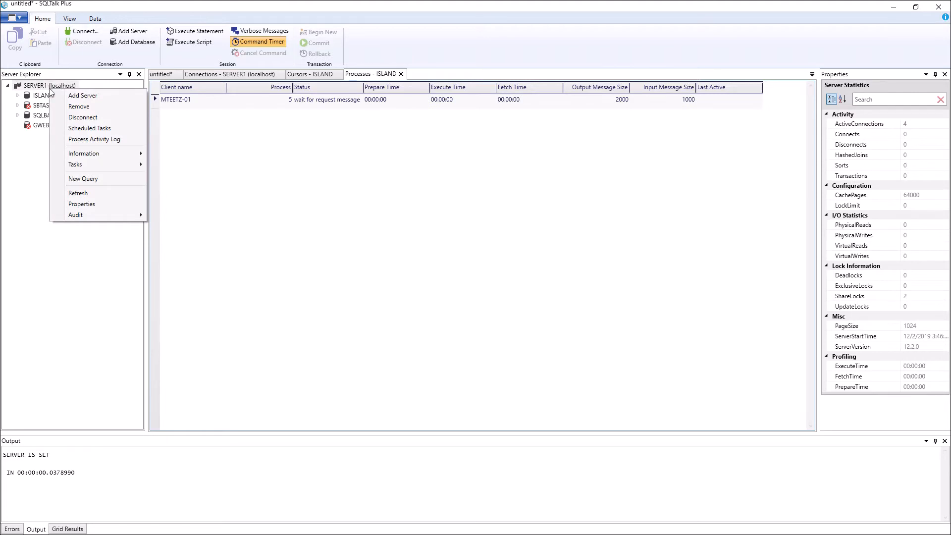
left_click(89, 130)
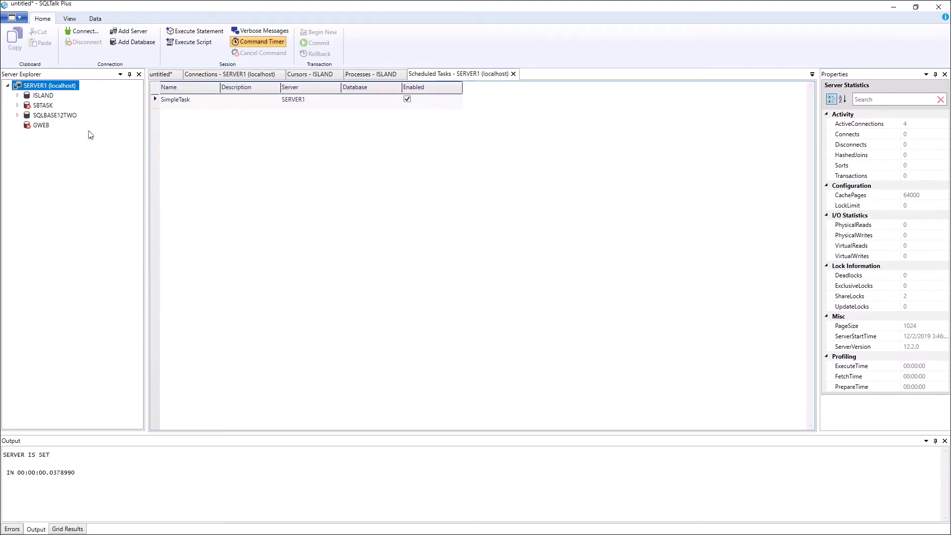
left_click(184, 102)
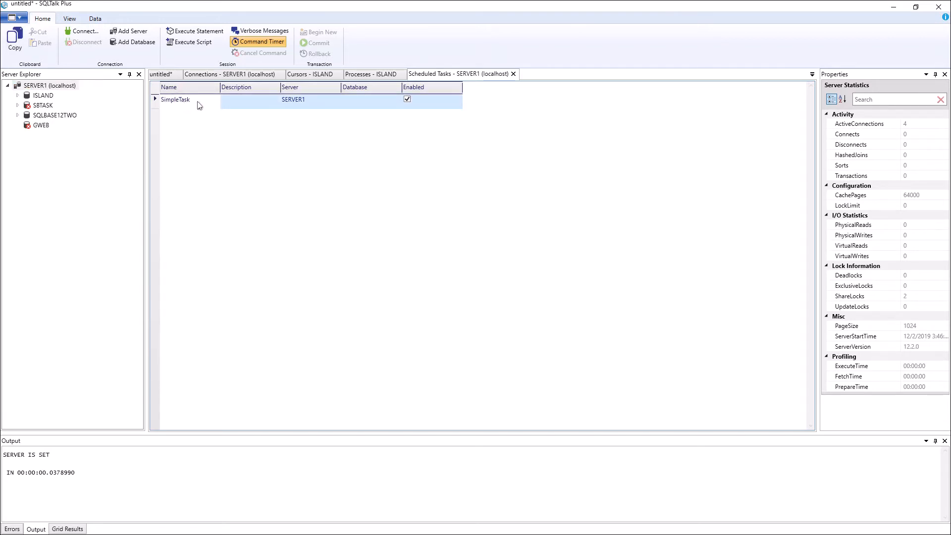
double_click(225, 105)
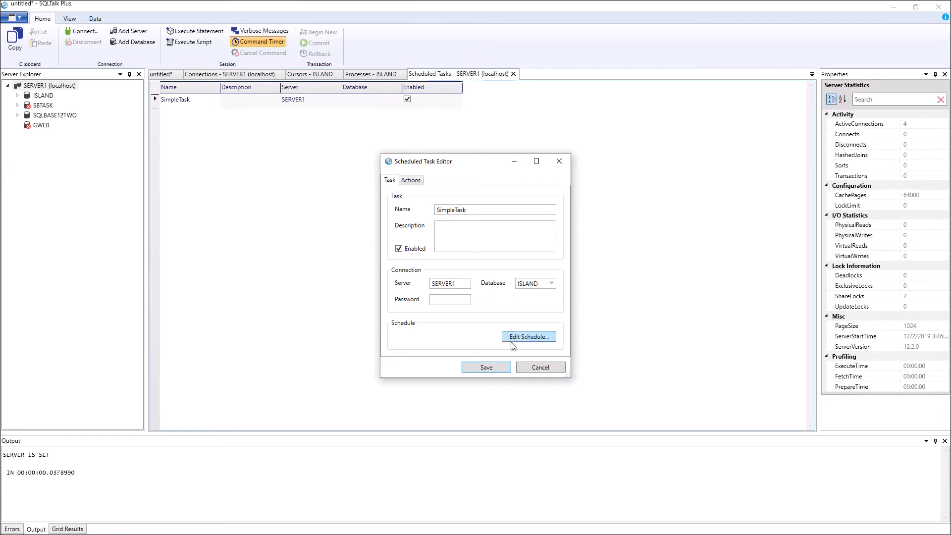
Step: Inspect the action steps defined for SimpleTask, including the Check step, and return to its general task details
left_click(418, 183)
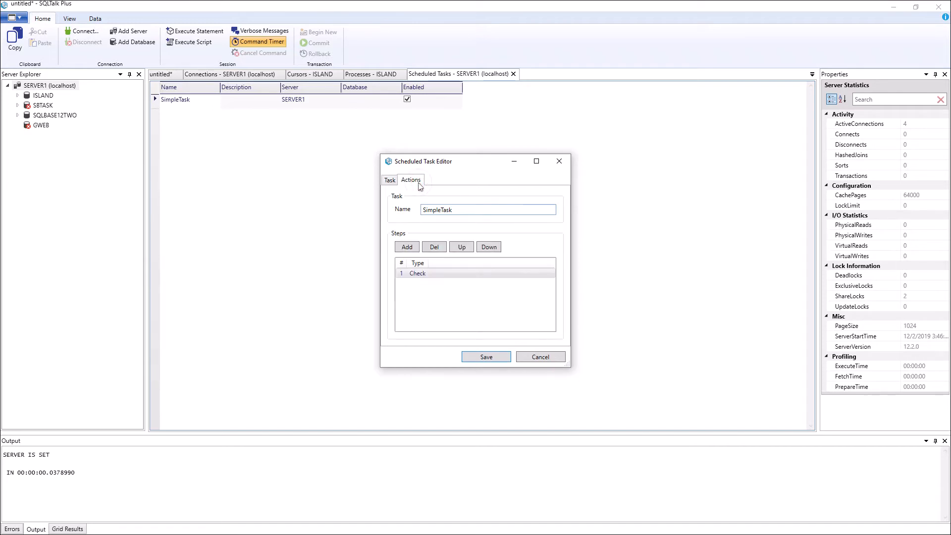
left_click(421, 274)
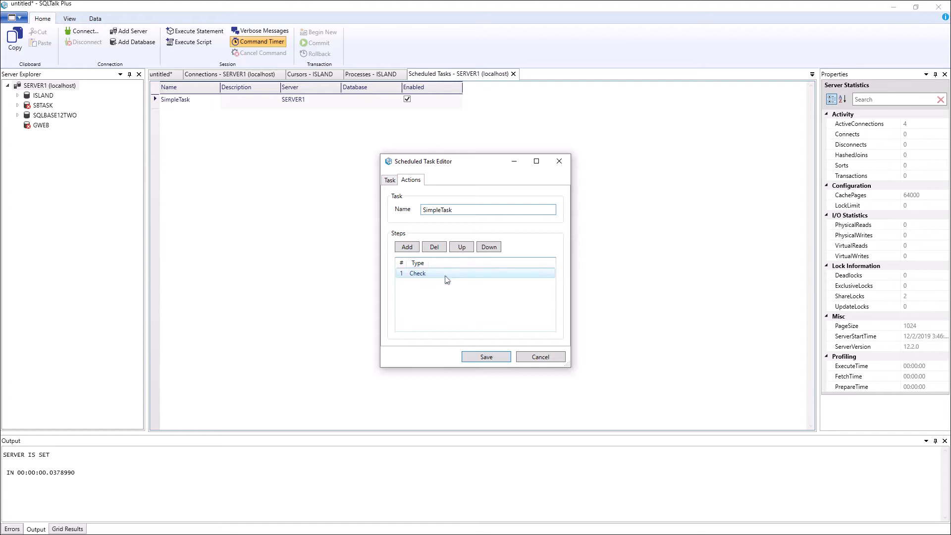
left_click(390, 180)
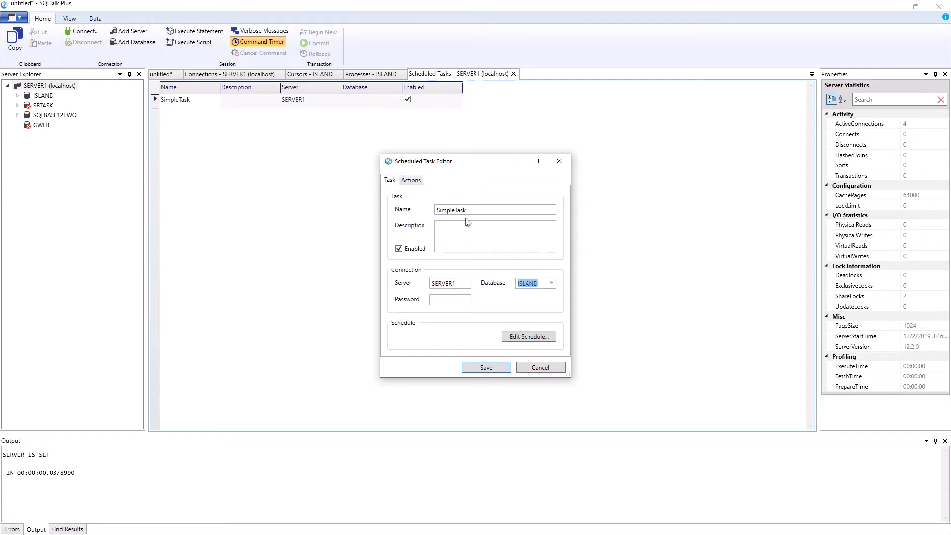
Step: Review SimpleTask's schedule, covering its triggers, conditions, settings and run times, then accept the schedule and save the task
left_click(522, 341)
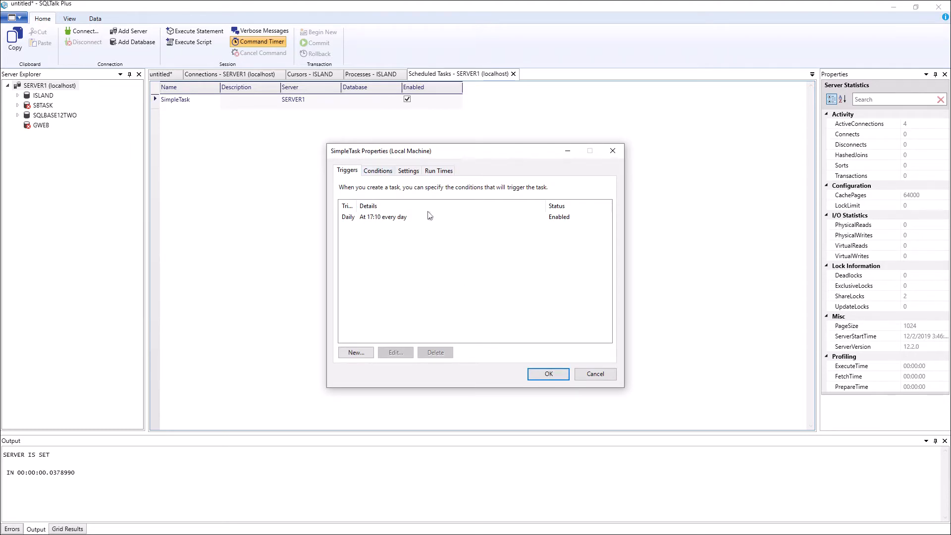
left_click(379, 175)
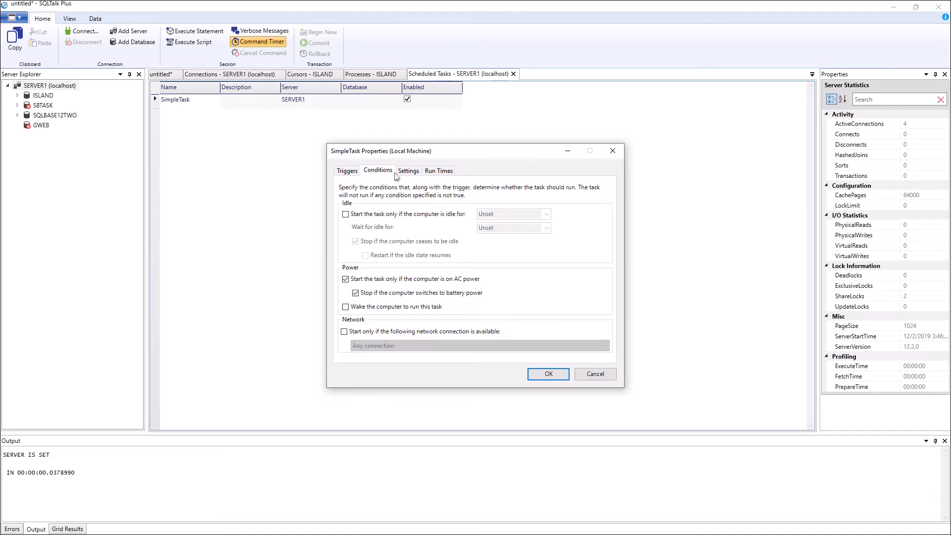
left_click(410, 173)
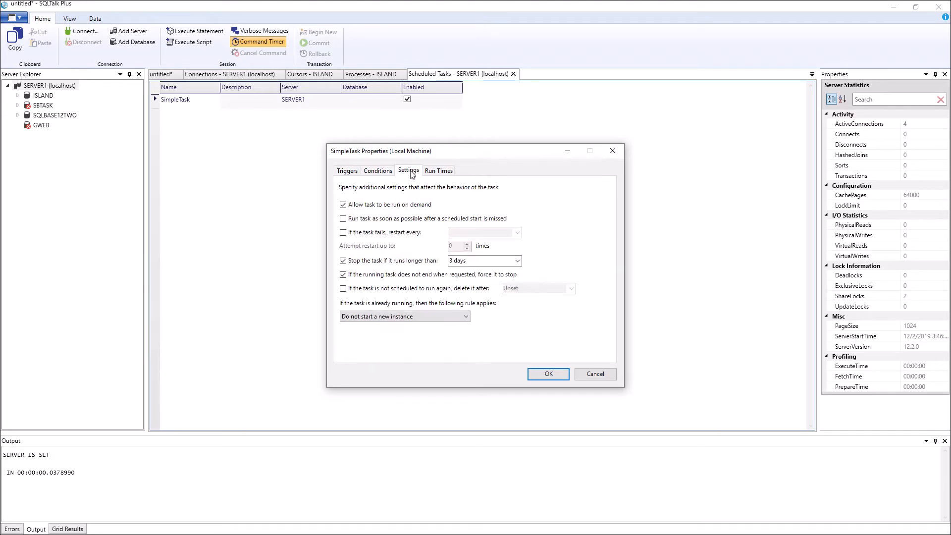
left_click(449, 173)
left_click(349, 173)
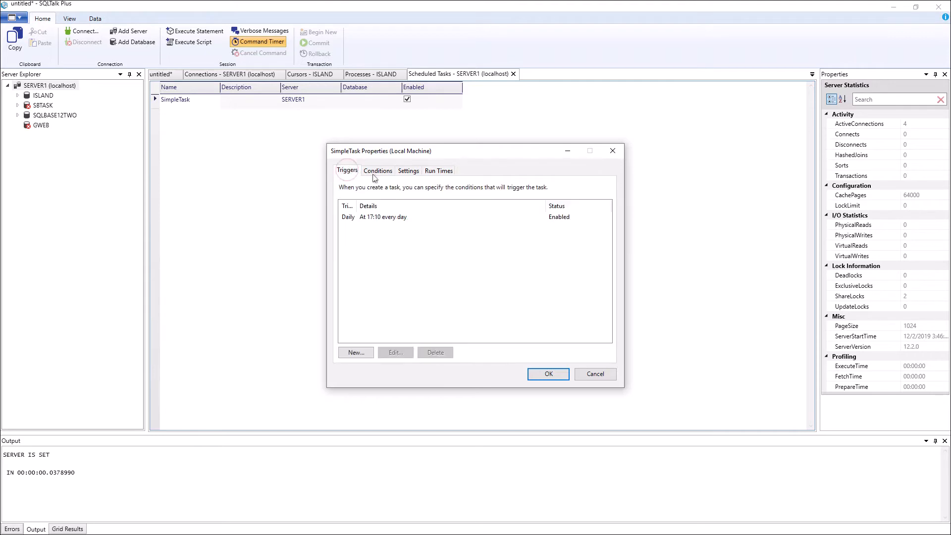
left_click(546, 374)
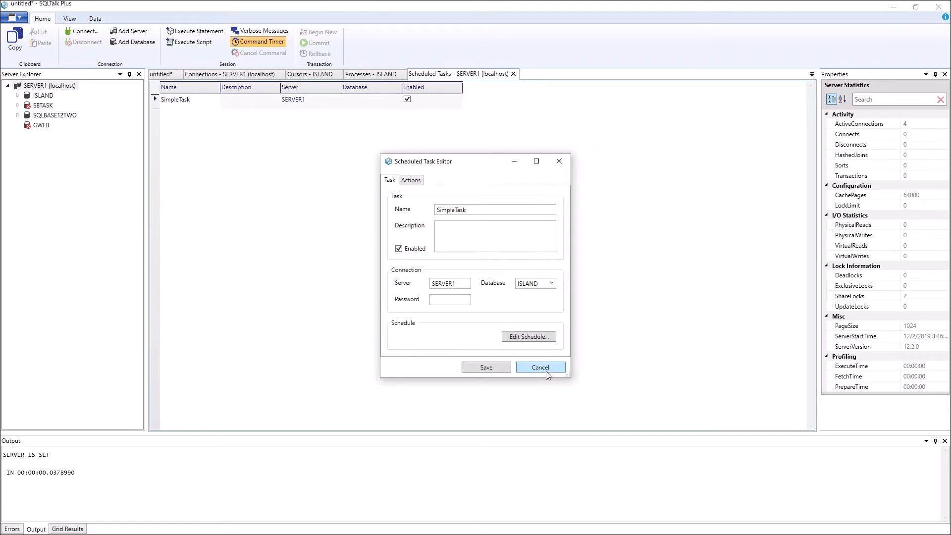
left_click(495, 368)
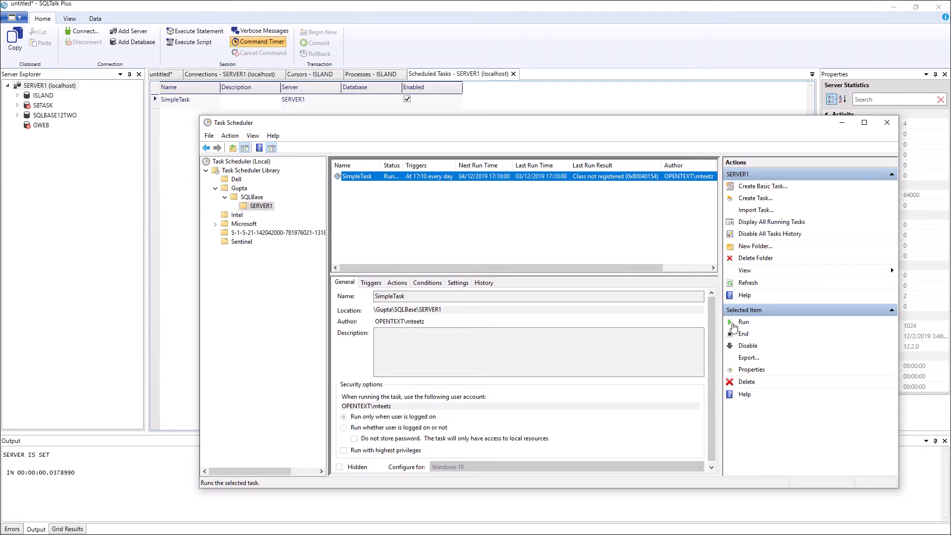
Step: Run SimpleTask from the SERVER1 folder in Task Scheduler and bring the SQLTalk for Windows window to the front
left_click(733, 324)
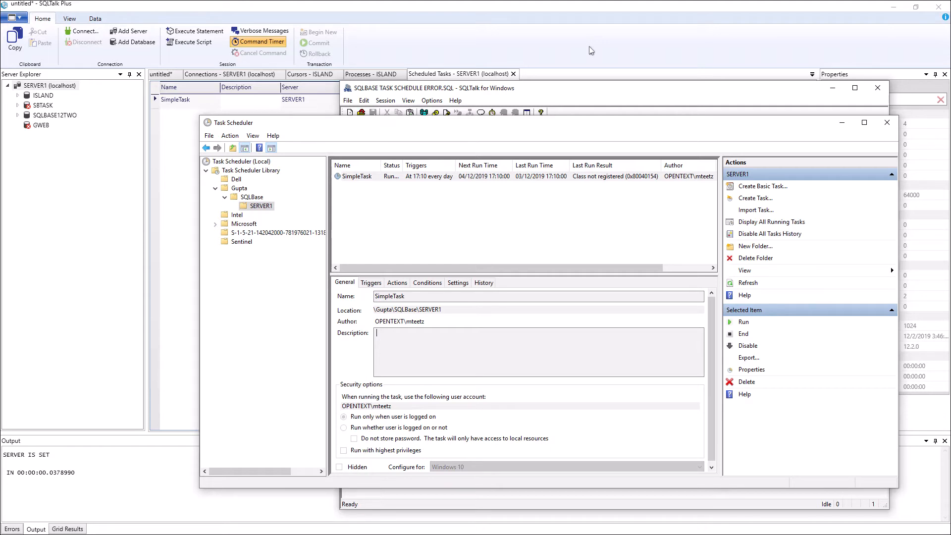
left_click(613, 92)
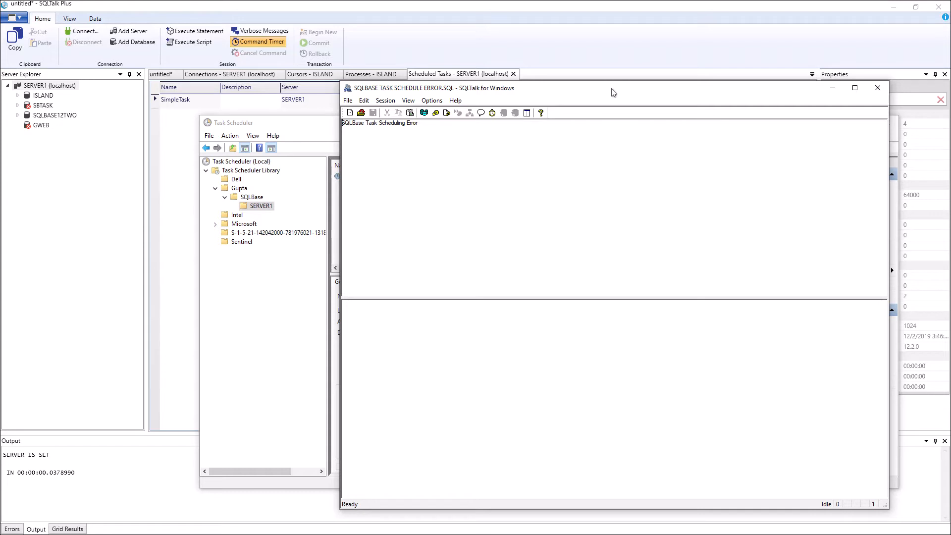
key("alt+Tab")
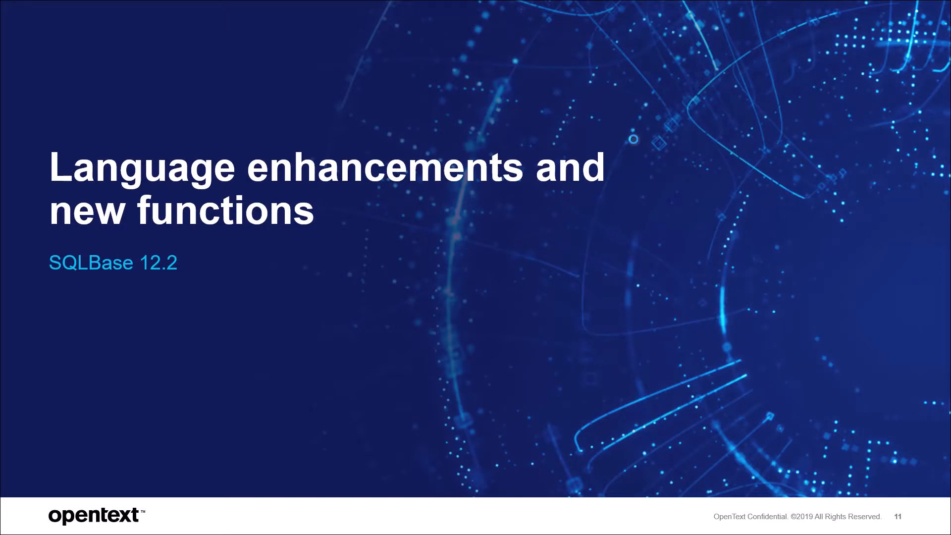
left_click(633, 139)
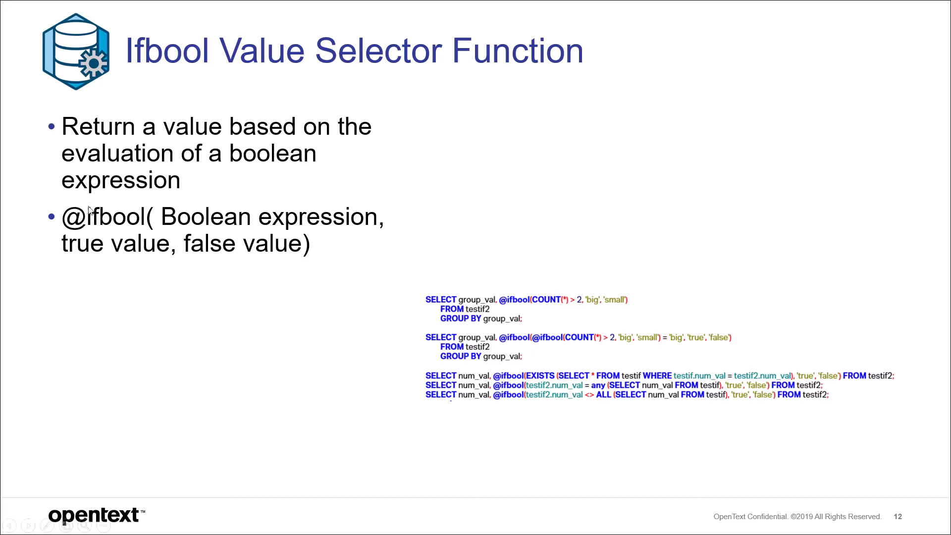
key("ctrl+l")
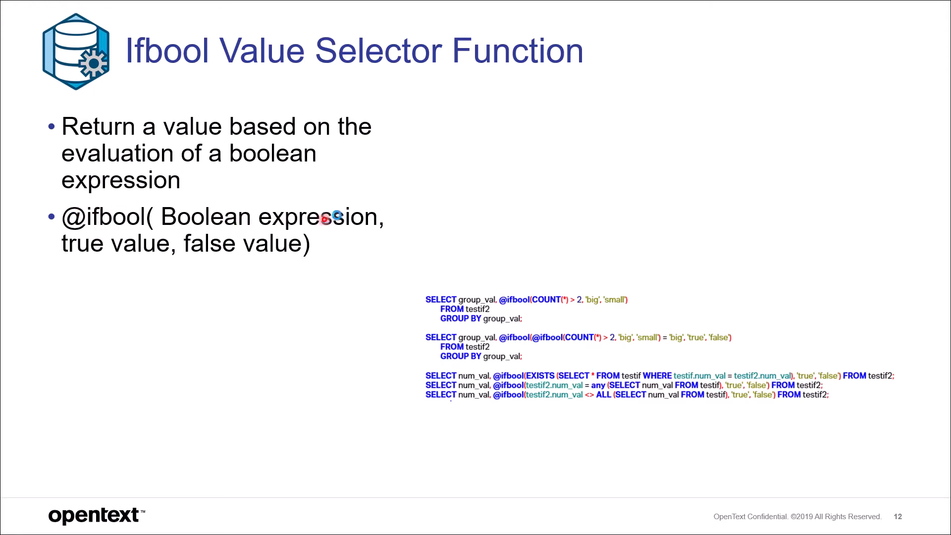